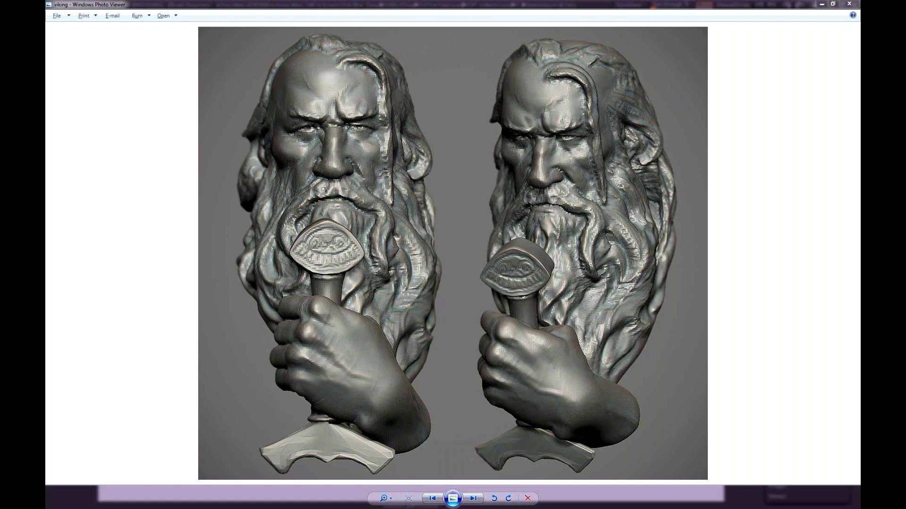
Switch to ZBrush and load the chimp_hunt_09 tool into the viewport
key("alt+Tab")
key("s")
mouse_move(476, 237)
left_mouse_down()
mouse_move(499, 237)
mouse_move(483, 257)
left_mouse_up()
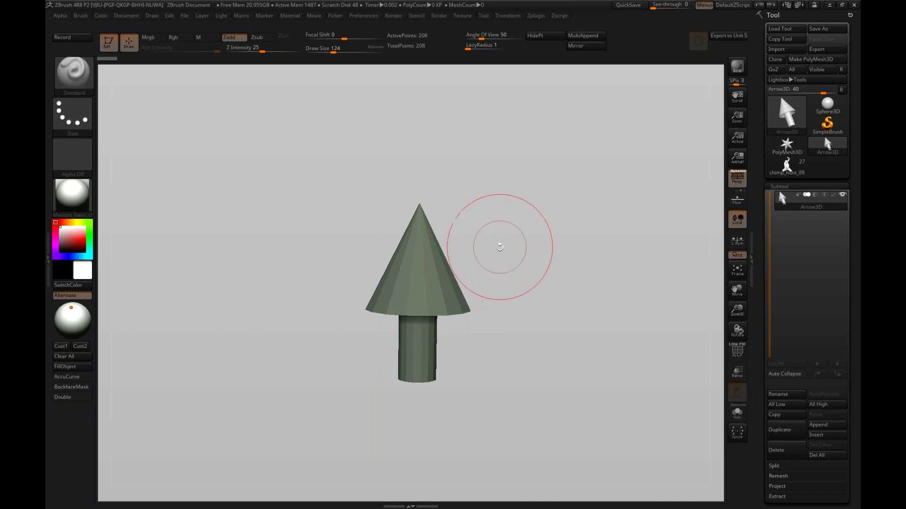
left_click(786, 165)
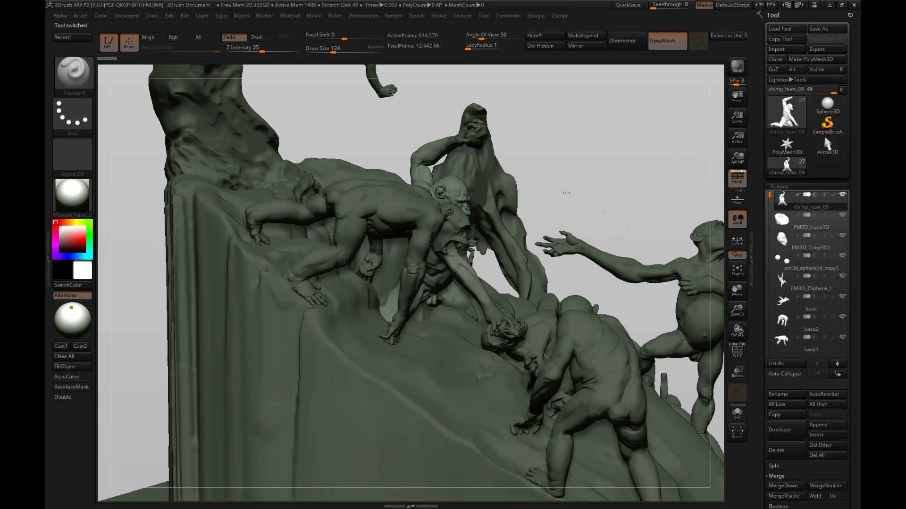
Reduce the draw size to 35 and isolate the pot-bellied chimp's subtool, base_copy2
key("s")
left_click_drag(569, 235, 560, 234)
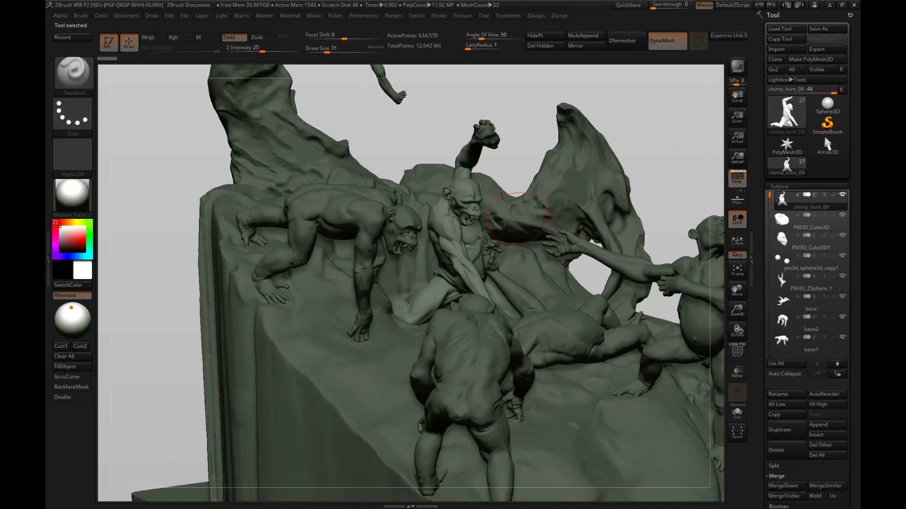
left_click_drag(660, 159, 568, 155, "alt")
left_click(609, 235, "alt")
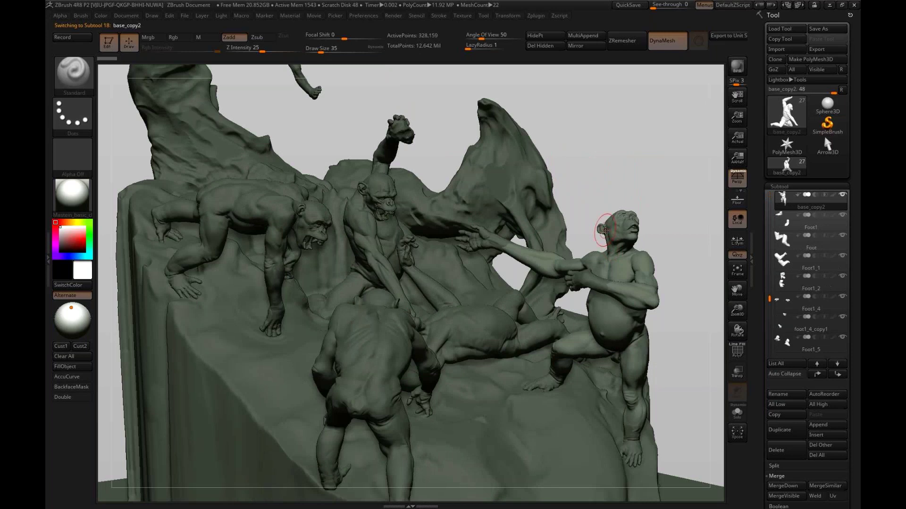
key("alt+shift+s")
left_click_drag(549, 184, 511, 326, "alt")
left_click_drag(434, 257, 191, 241, "alt")
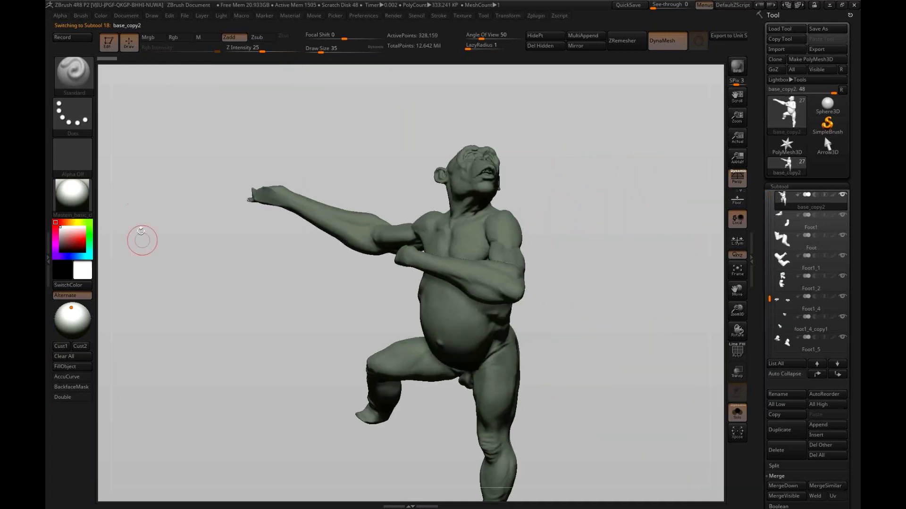
Choose the clay insert mesh brush and place a first clay chip on the chimp's outstretched upper arm
left_click(87, 80)
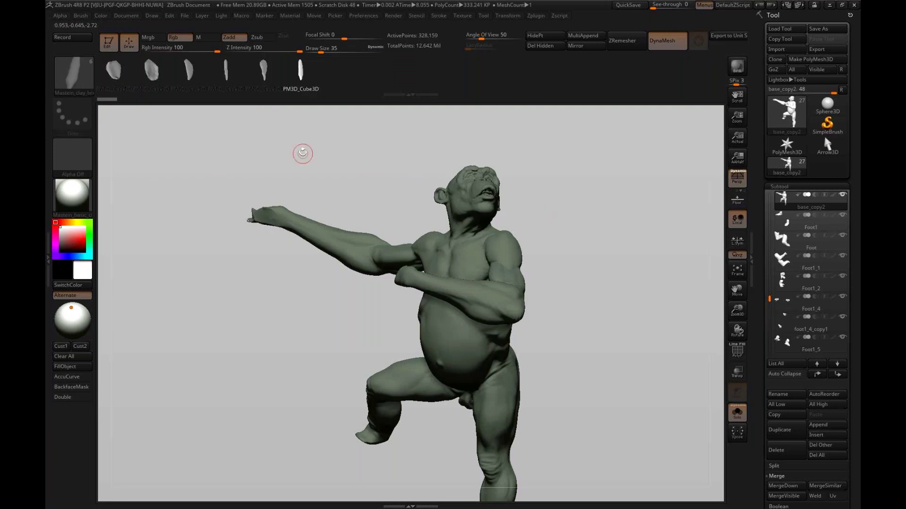
left_click_drag(303, 153, 177, 102)
left_click_drag(268, 154, 149, 79)
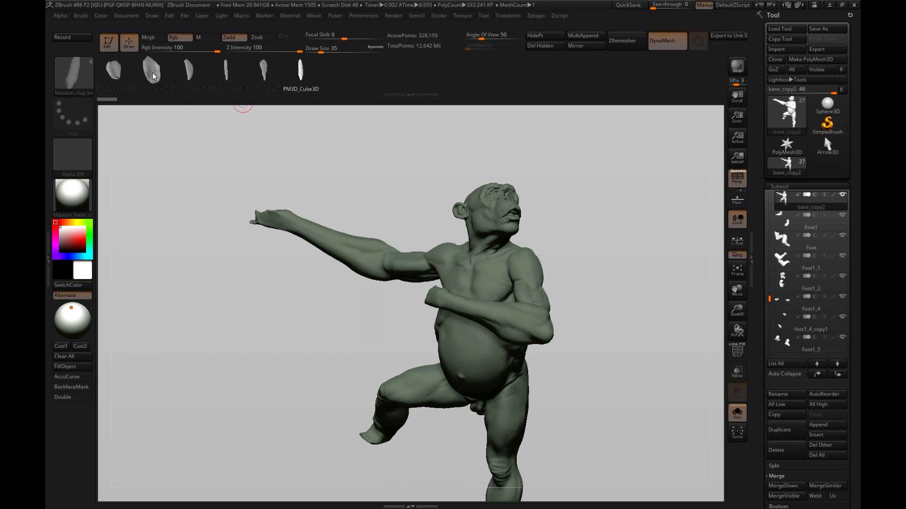
scroll(776, 257, "down", 5)
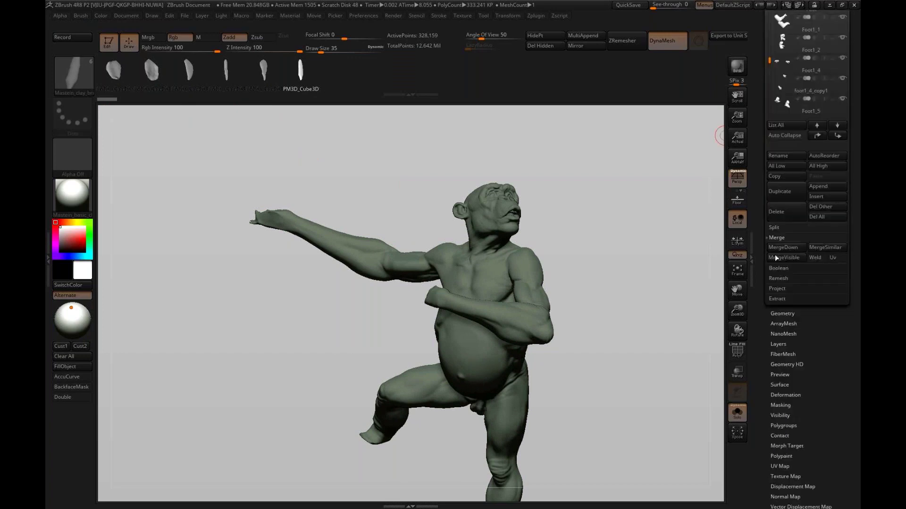
left_click(783, 313)
left_click_drag(643, 249, 374, 268)
left_click_drag(407, 223, 415, 233)
Hide all other subtools and insert several differently shaped clay chips across the outstretched upper arm
scroll(846, 123, "up", 3)
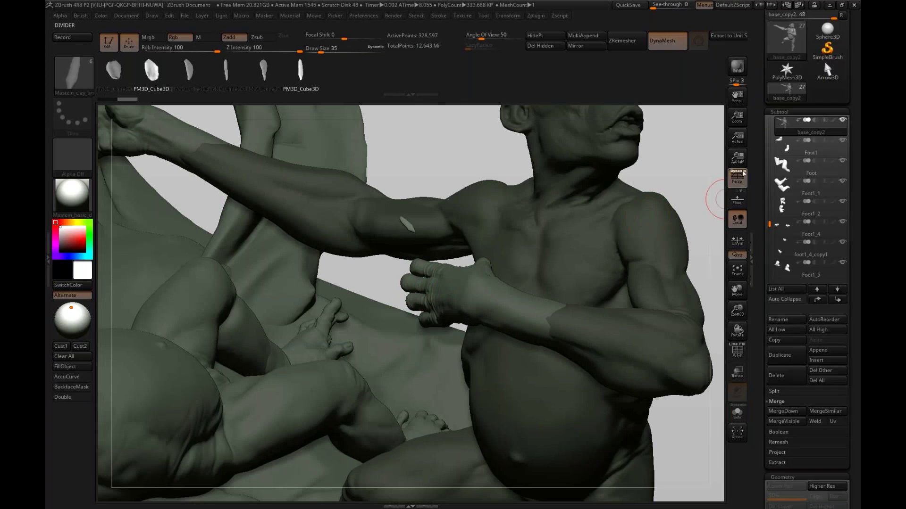
left_click(844, 121, "shift")
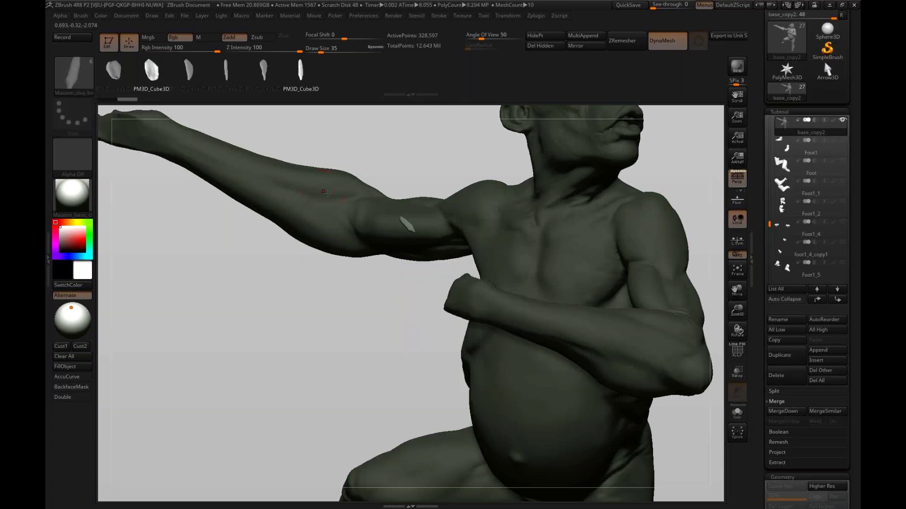
left_click_drag(380, 161, 393, 163)
left_click_drag(384, 219, 397, 228)
left_click_drag(435, 184, 448, 182)
left_click_drag(419, 218, 422, 219)
left_click_drag(420, 184, 447, 224, "alt")
left_click_drag(385, 241, 414, 245)
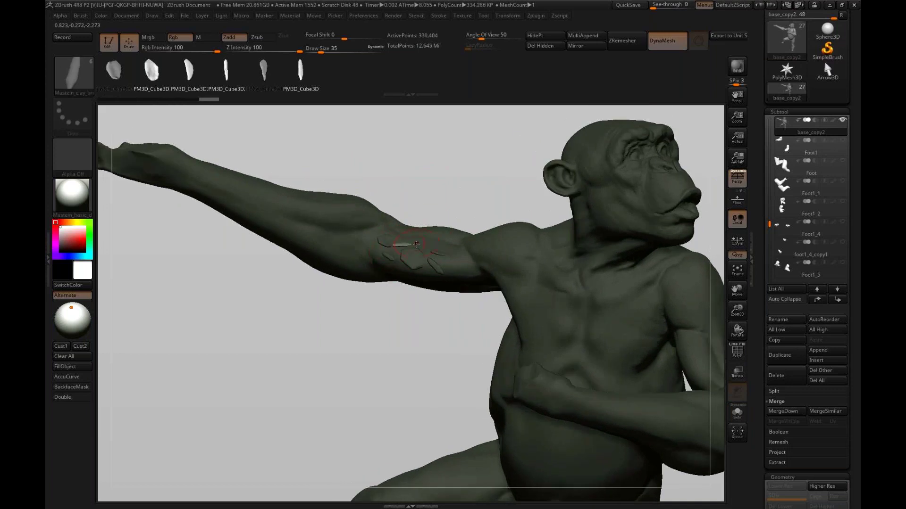
left_click(303, 78)
left_click_drag(382, 176, 416, 235, "alt")
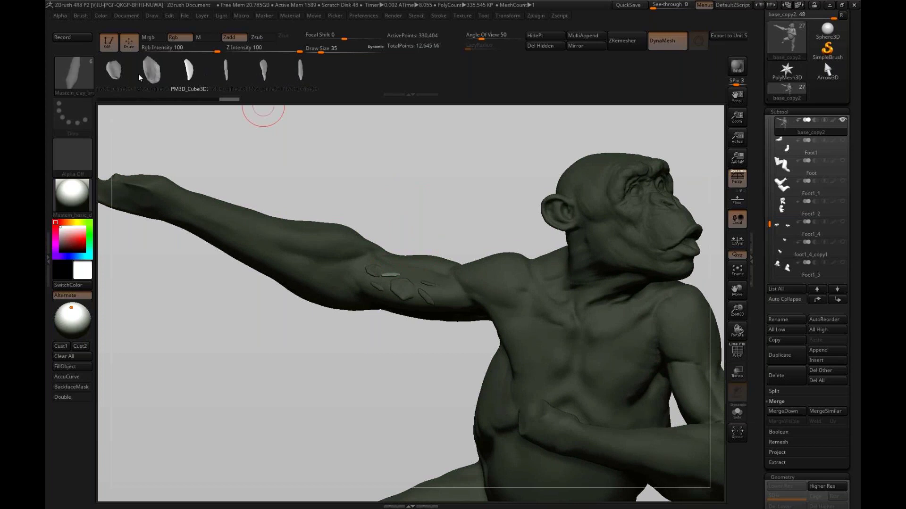
Insert overlapping clay pieces of various shapes along the chimp's outstretched forearm
left_click_drag(290, 248, 323, 252)
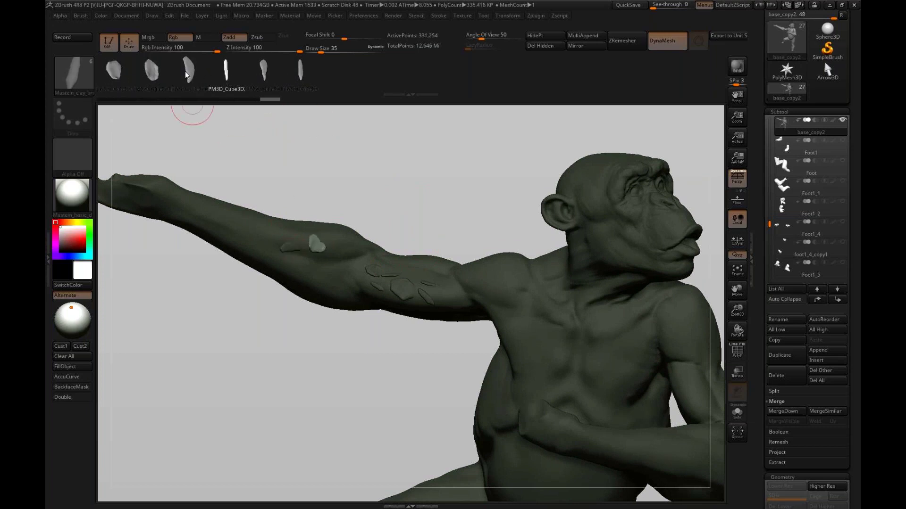
mouse_move(269, 232)
left_mouse_down()
mouse_move(298, 237)
mouse_move(271, 246)
left_mouse_up()
mouse_move(247, 223)
left_mouse_down()
mouse_move(250, 240)
mouse_move(238, 242)
left_mouse_up()
left_click_drag(208, 208, 216, 217)
left_click_drag(300, 273, 316, 271)
mouse_move(298, 247)
left_mouse_down()
mouse_move(312, 255)
mouse_move(320, 244)
mouse_move(307, 210)
mouse_move(296, 229)
mouse_move(273, 225)
left_mouse_up()
left_click_drag(253, 222, 262, 231)
Insert a cluster of clay chips on the side of the chimp's head above the ear
mouse_move(387, 195)
left_mouse_down()
mouse_move(330, 179)
mouse_move(340, 192)
mouse_move(360, 175)
mouse_move(346, 173)
mouse_move(346, 183)
mouse_move(315, 167)
mouse_move(344, 208)
mouse_move(343, 181)
mouse_move(362, 236)
mouse_move(353, 160)
left_mouse_up()
mouse_move(529, 189)
left_mouse_down()
mouse_move(376, 192)
mouse_move(384, 165)
mouse_move(324, 200)
mouse_move(426, 223)
left_mouse_up()
mouse_move(548, 200)
left_mouse_down()
mouse_move(441, 229)
mouse_move(430, 210)
left_mouse_up()
left_click_drag(422, 218, 433, 215)
left_click_drag(537, 185, 429, 208)
left_click_drag(421, 198, 438, 196)
left_click_drag(497, 170, 485, 232)
left_click_drag(432, 192, 448, 183)
mouse_move(527, 163)
left_mouse_down()
mouse_move(528, 188)
mouse_move(443, 214)
left_mouse_up()
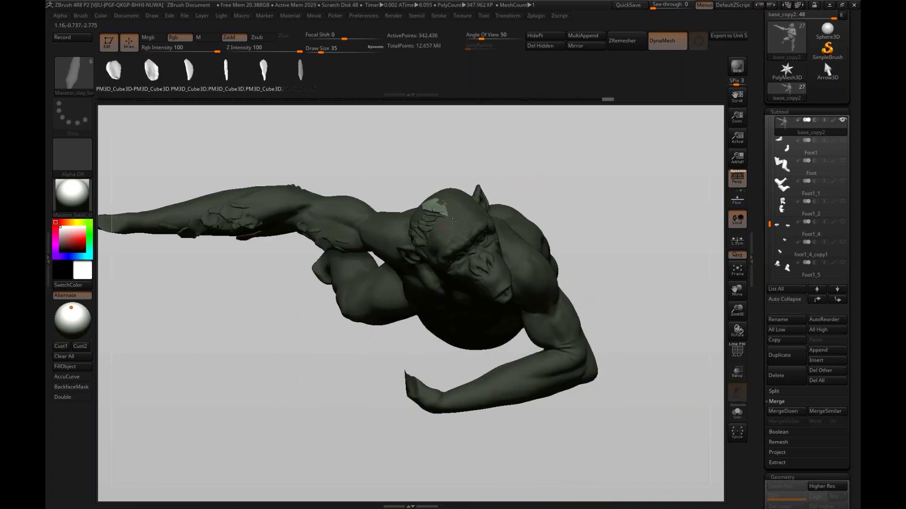
Extend the clay chips across the top of the chimp's head toward the other ear
left_click_drag(467, 158, 471, 186)
left_click_drag(438, 210, 450, 210)
left_click_drag(644, 207, 585, 212)
left_click_drag(419, 201, 459, 198)
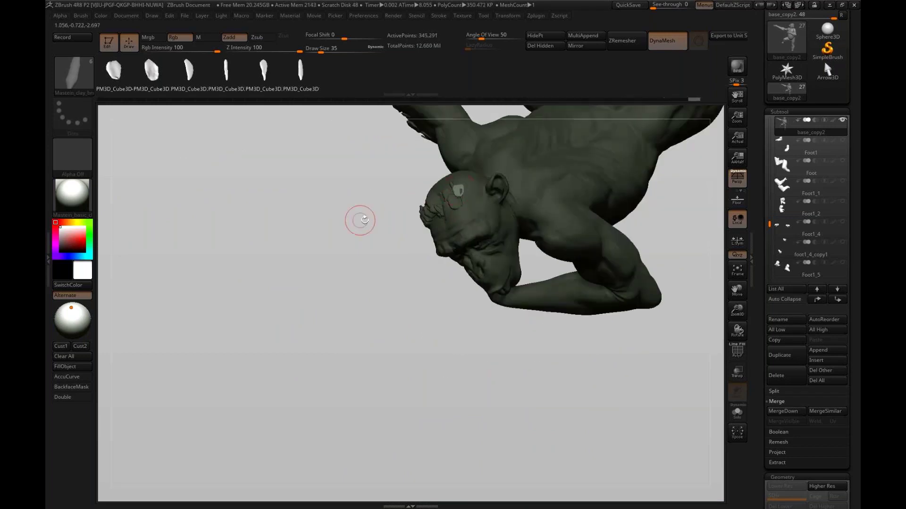
left_click_drag(360, 220, 356, 240)
left_click(467, 198)
left_click_drag(465, 199, 490, 209)
Add clay pieces to the back of the chimp's head
left_click_drag(533, 302, 620, 160)
mouse_move(610, 192)
left_mouse_down("shift")
mouse_move(583, 176)
mouse_move(606, 211)
mouse_move(495, 185)
mouse_move(611, 193)
mouse_move(585, 191)
mouse_move(574, 277)
mouse_move(577, 185)
mouse_move(592, 195)
left_mouse_up("shift")
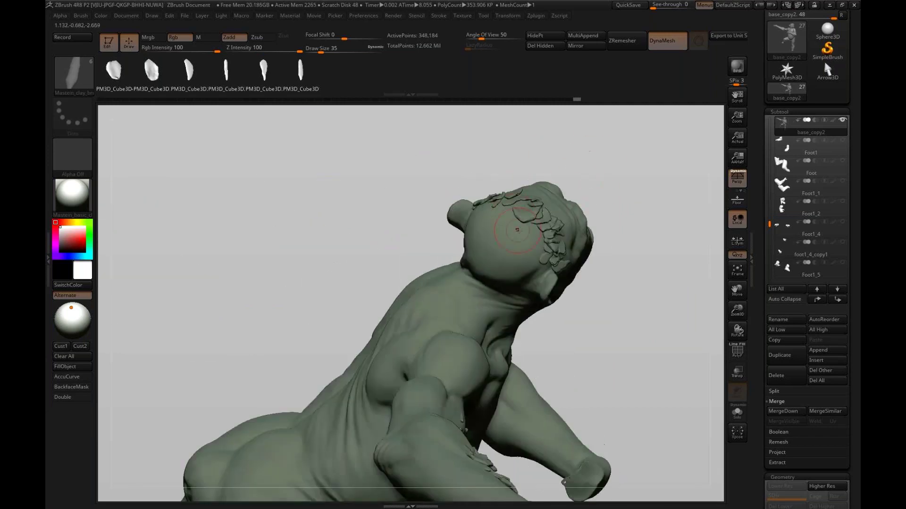
left_click_drag(513, 223, 530, 250)
left_click_drag(656, 194, 590, 186)
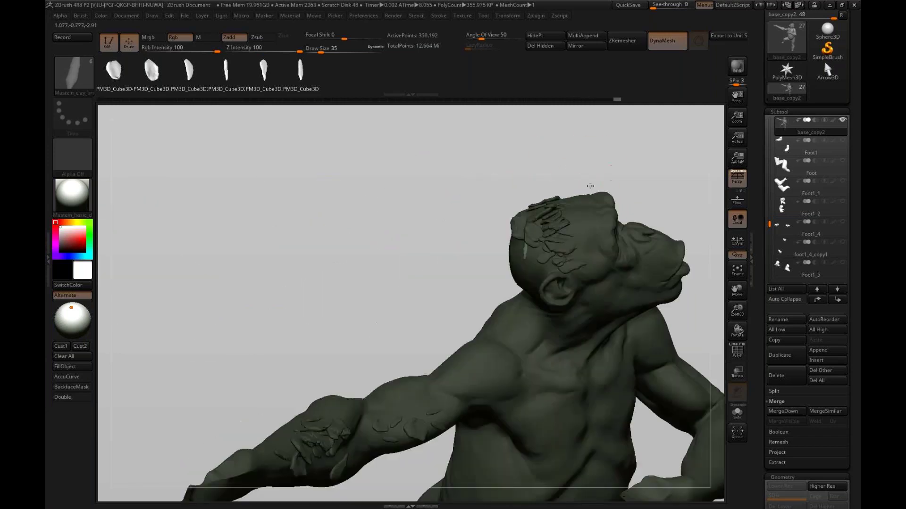
Try to fuse the inserted clay pieces with the chimp's body by recomputing its DynaMesh
left_click_drag(646, 184, 702, 210, "ctrl")
left_click_drag(679, 171, 671, 217, "ctrl")
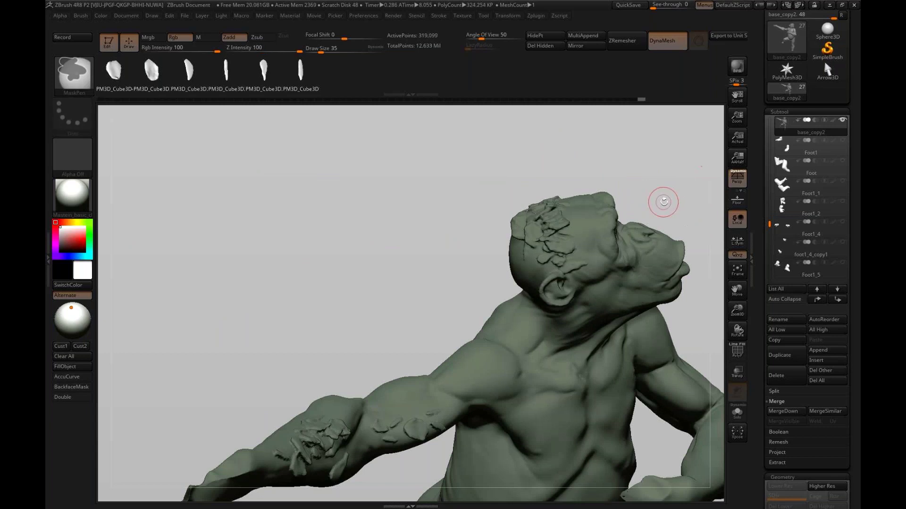
mouse_move(649, 178)
left_mouse_down()
mouse_move(666, 168)
mouse_move(652, 186)
mouse_move(653, 176)
mouse_move(651, 204)
mouse_move(630, 200)
mouse_move(651, 235)
mouse_move(639, 217)
mouse_move(647, 267)
mouse_move(628, 224)
mouse_move(644, 206)
mouse_move(582, 206)
mouse_move(608, 219)
mouse_move(607, 228)
mouse_move(542, 208)
left_mouse_up()
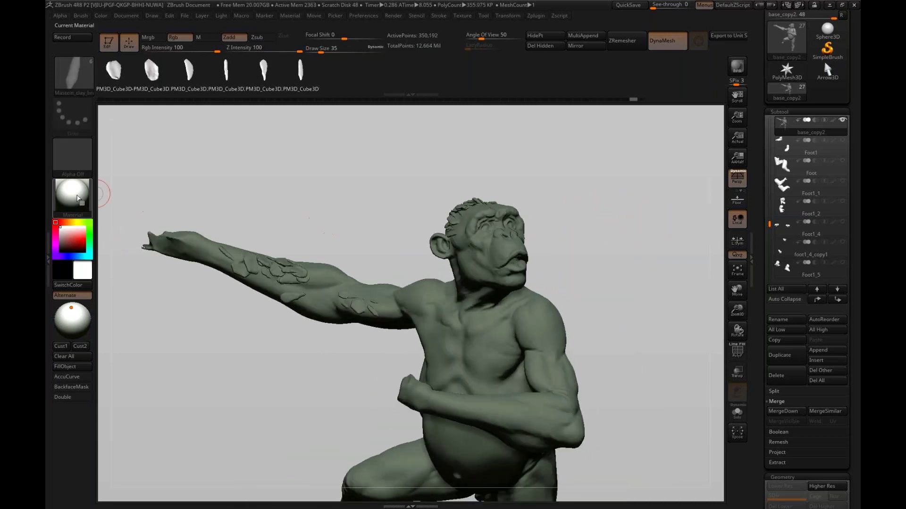
Apply the Mastein_basic_clay_green material and adjust the light direction on the chimp
left_click(80, 202)
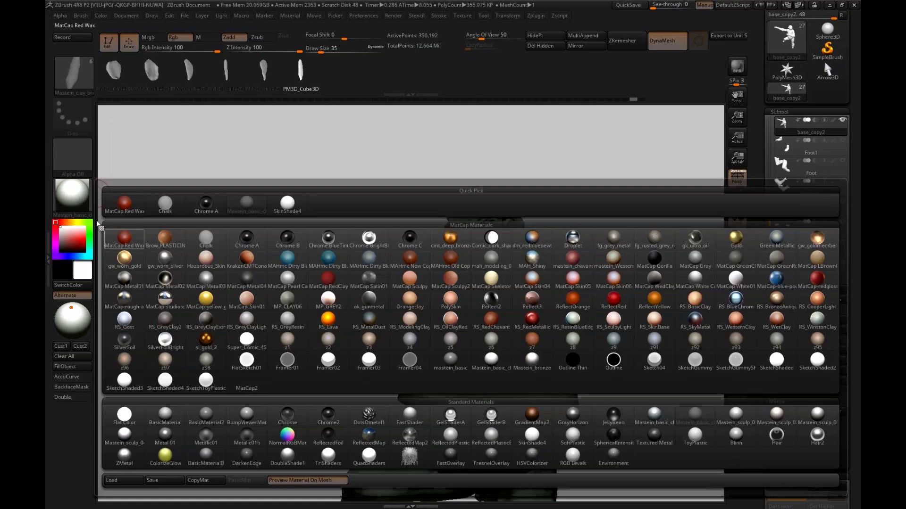
mouse_move(701, 420)
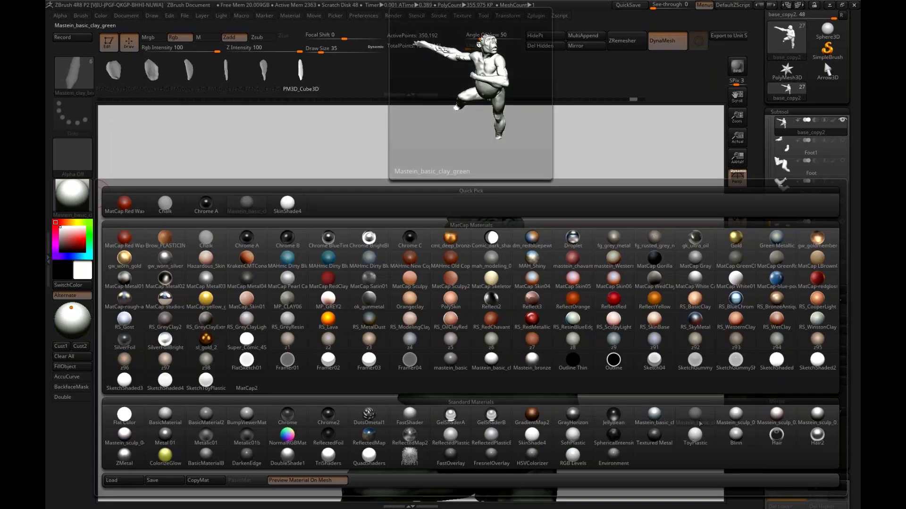
left_click(700, 423)
left_click_drag(597, 178, 564, 268)
left_click_drag(75, 309, 72, 312)
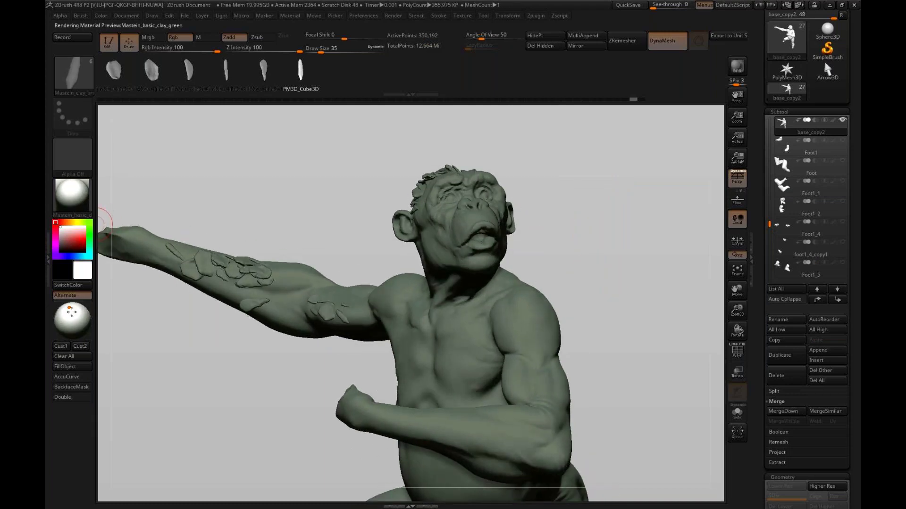
Show all hidden subtools again around the chimp with the outstretched arm
left_click_drag(204, 354, 283, 229)
left_click(842, 121)
left_click_drag(583, 205, 569, 224)
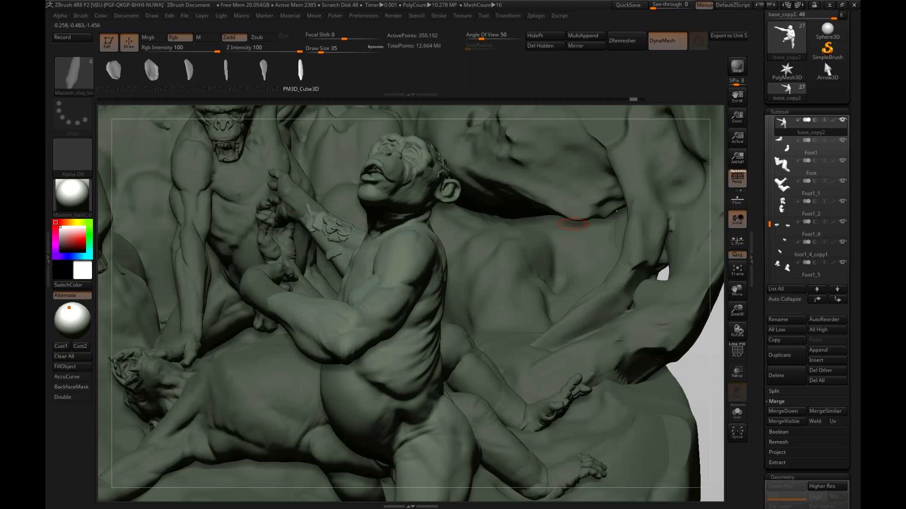
Switch to the web browser, open the "Chimp fight !!" artwork on ArtStation and examine its renders
key("alt+Tab")
left_click(171, 6)
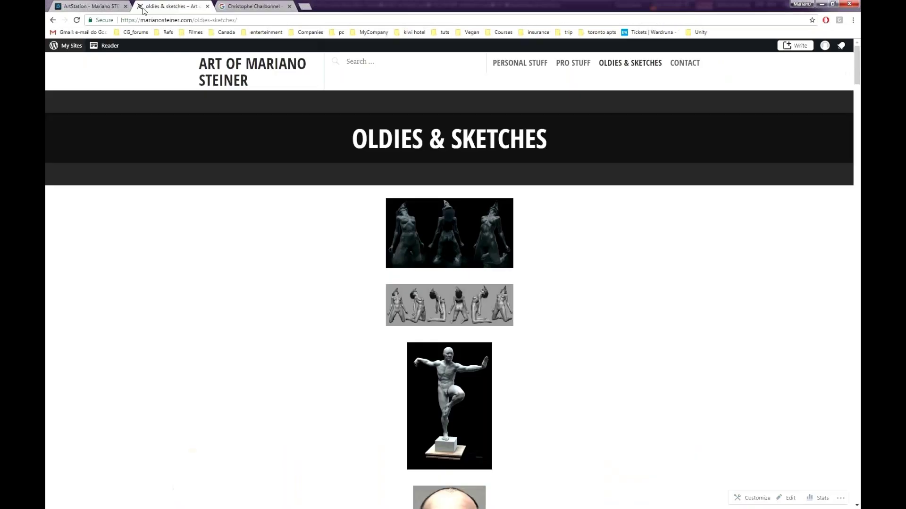
left_click(87, 6)
left_click(354, 463)
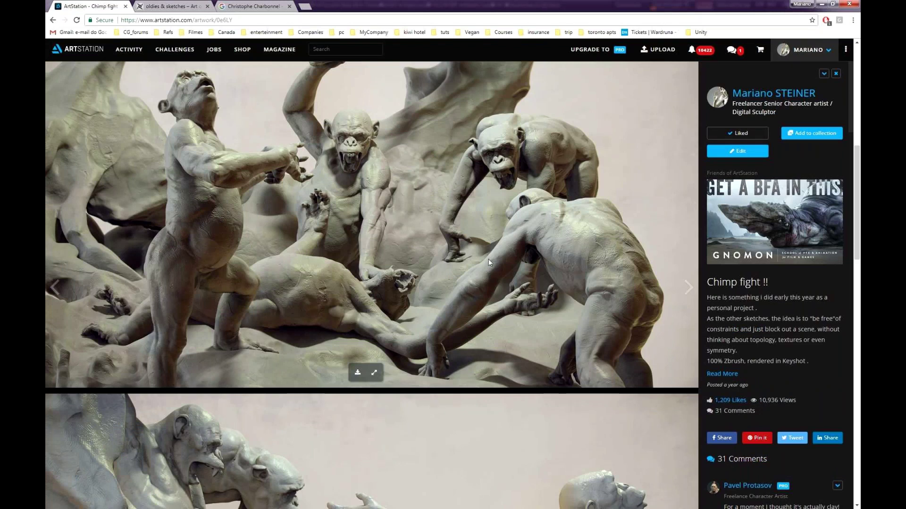
scroll(399, 283, "down", 2)
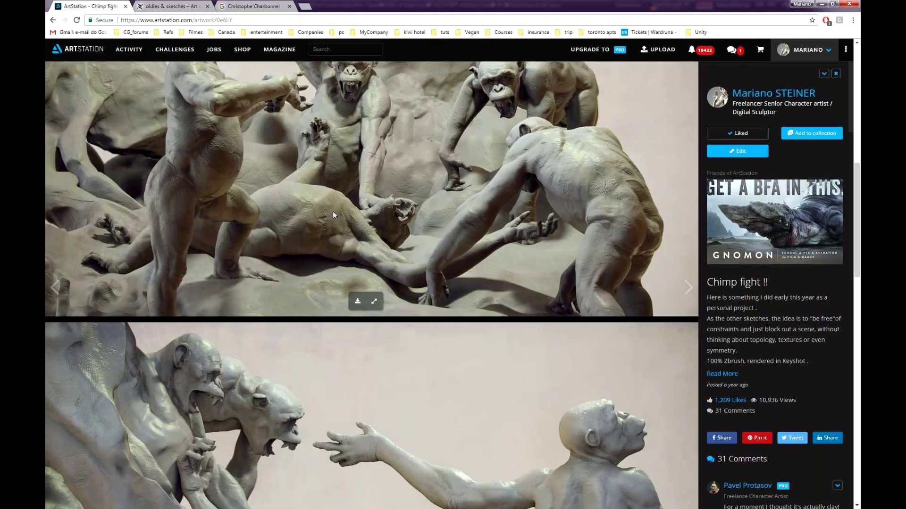
scroll(325, 226, "down", 1)
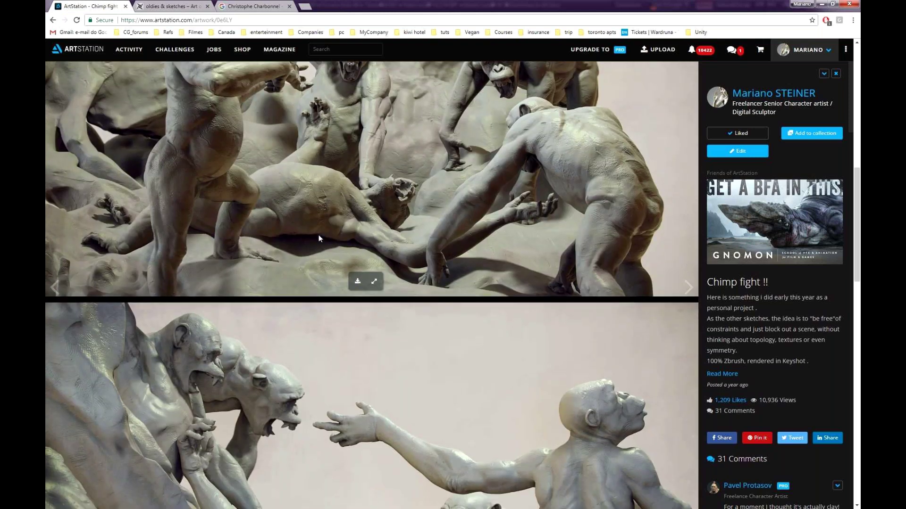
scroll(465, 271, "down", 5)
scroll(472, 293, "down", 3)
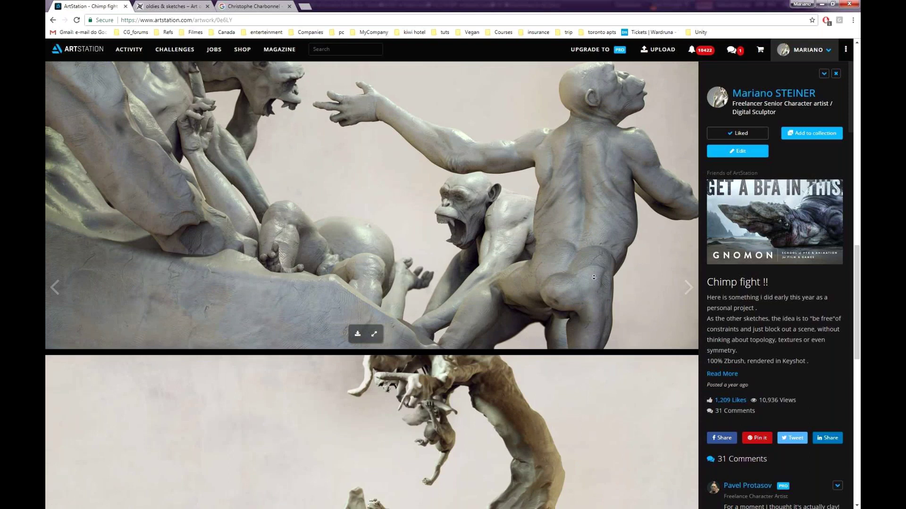
scroll(585, 292, "down", 5)
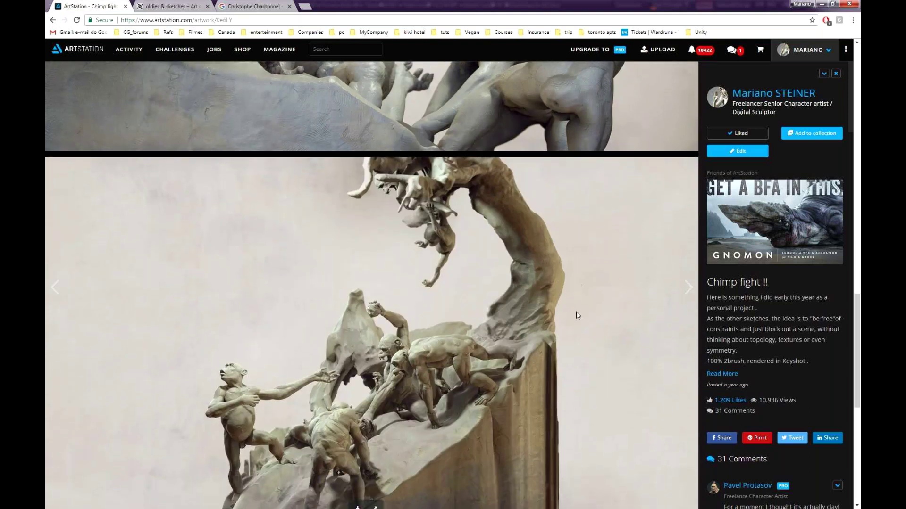
scroll(576, 311, "down", 1)
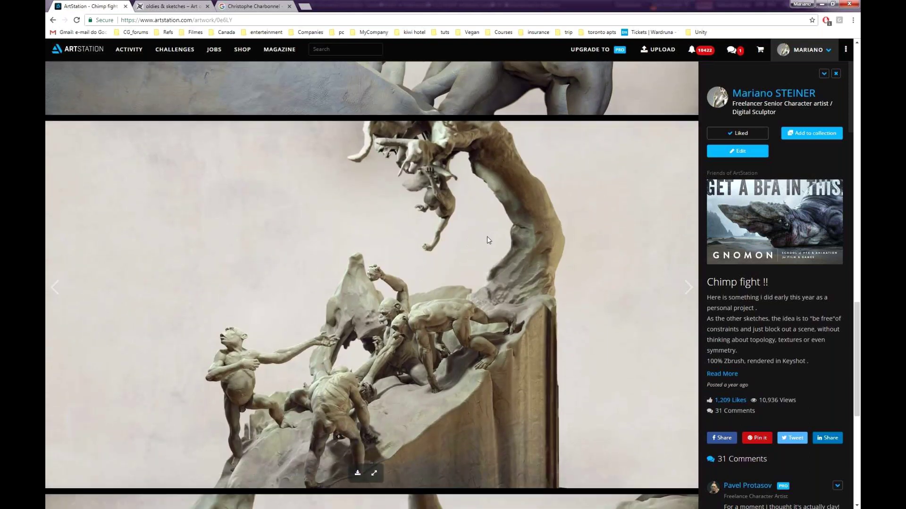
Return to the artist's ArtStation portfolio and open the "La Symphonie des Mers" artwork
left_click(757, 97)
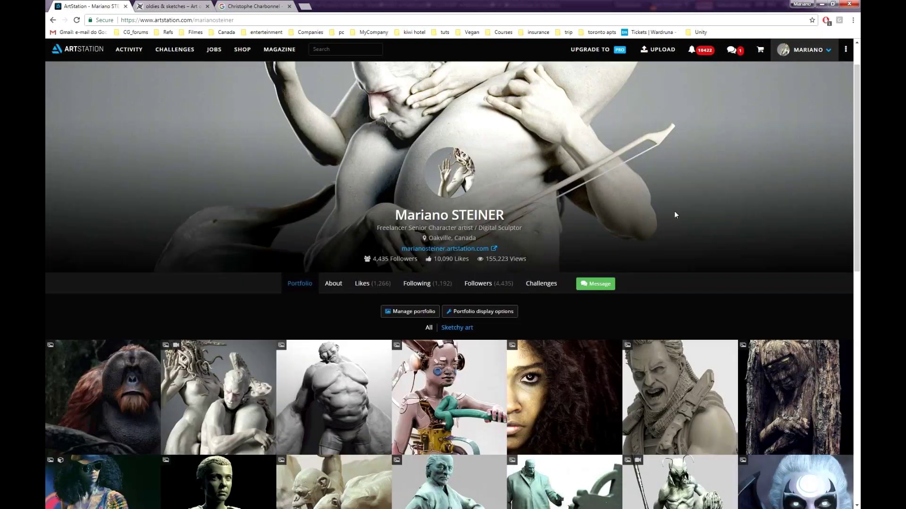
scroll(697, 226, "down", 1)
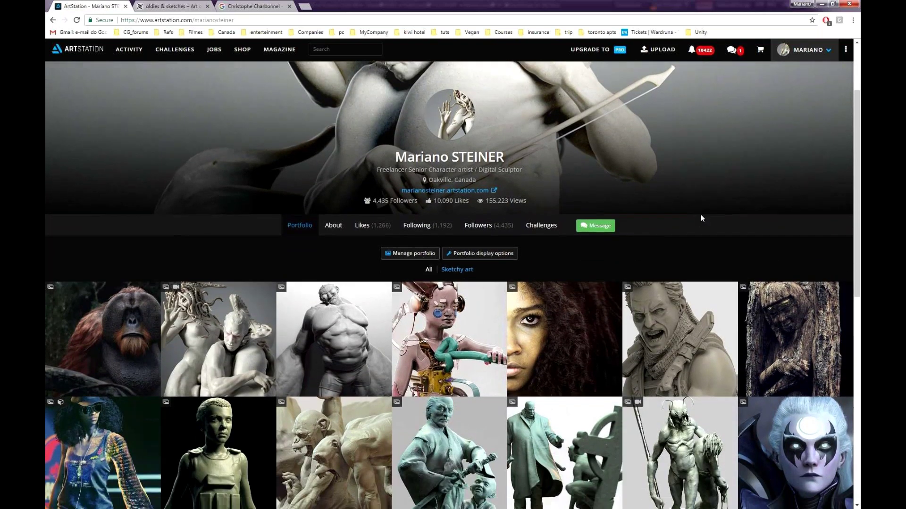
scroll(698, 226, "down", 1)
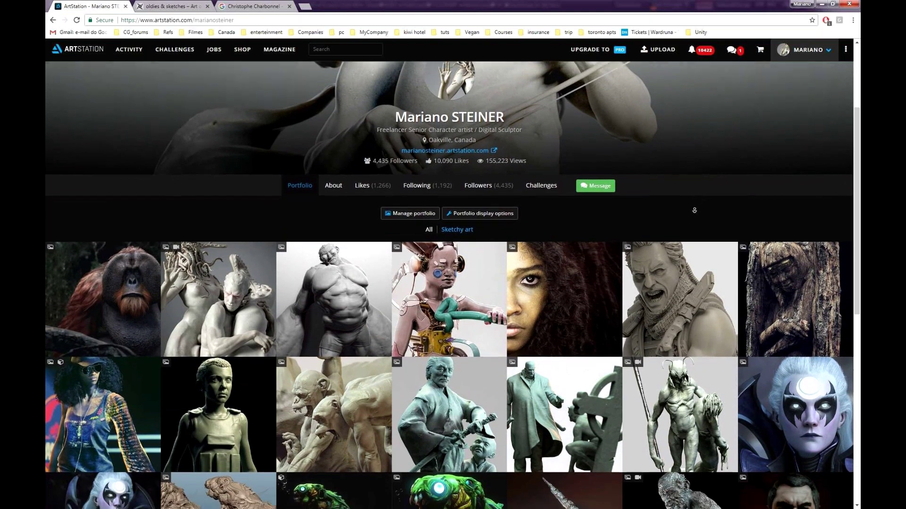
middle_click_drag(694, 210, 696, 210)
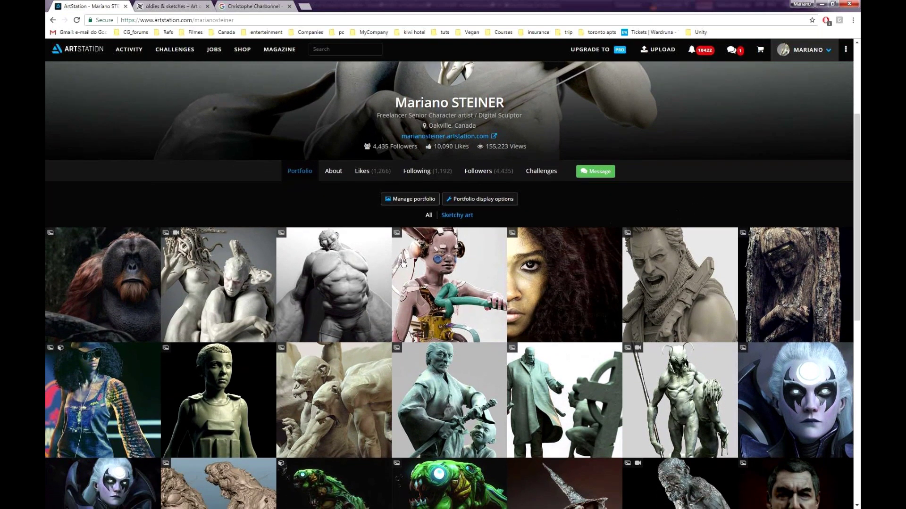
left_click(225, 283)
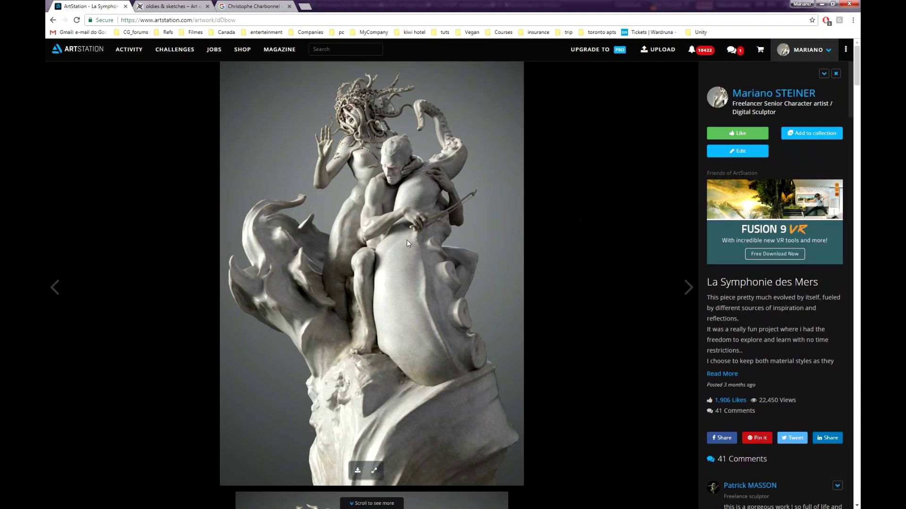
Return to ZBrush, select the Move brush and bring up the La Symphonie des Mers sculpture
middle_click(564, 237)
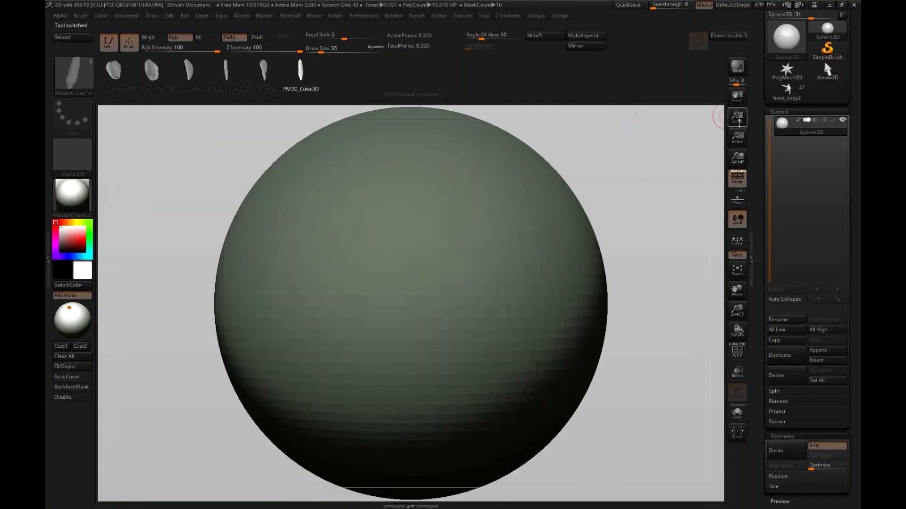
left_click_drag(758, 114, 759, 190)
key("b")
key("m")
key("v")
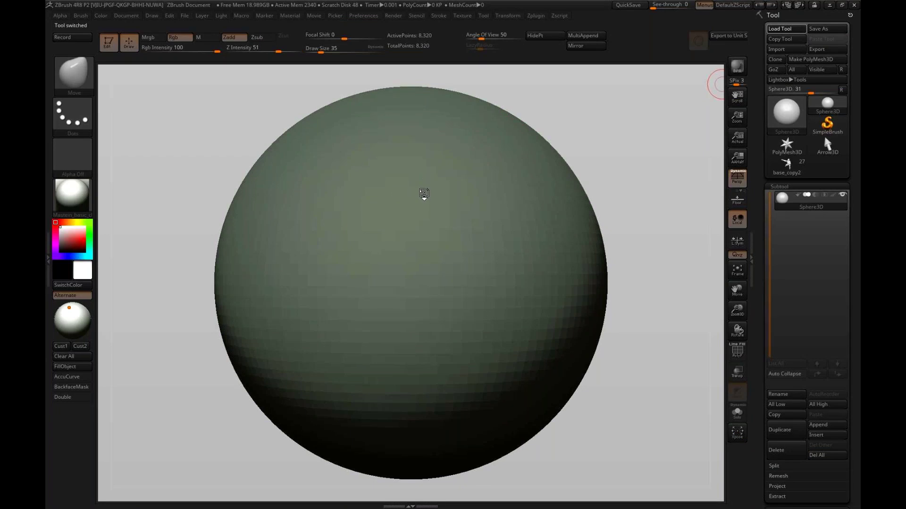
key("alt+Tab")
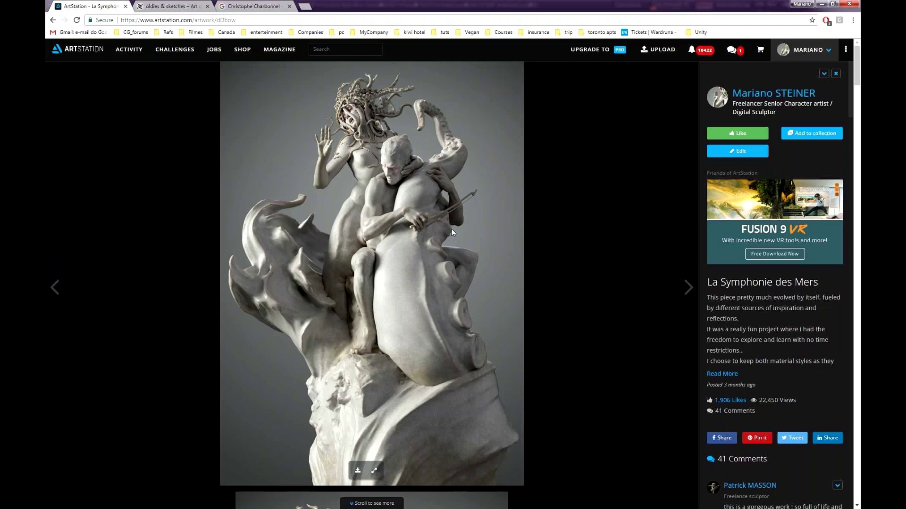
key("alt+Tab")
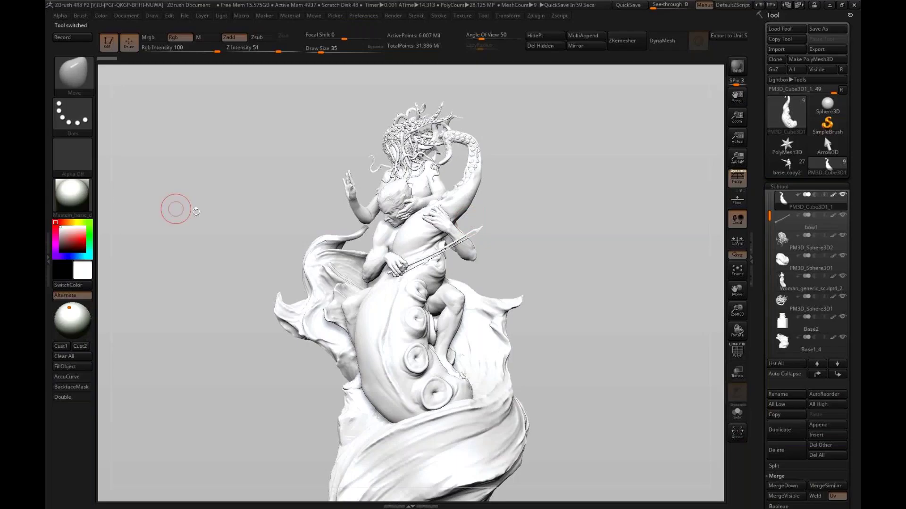
Turn off polypaint on all subtools of the sculpture and try BasicMaterial on it
left_click(76, 197)
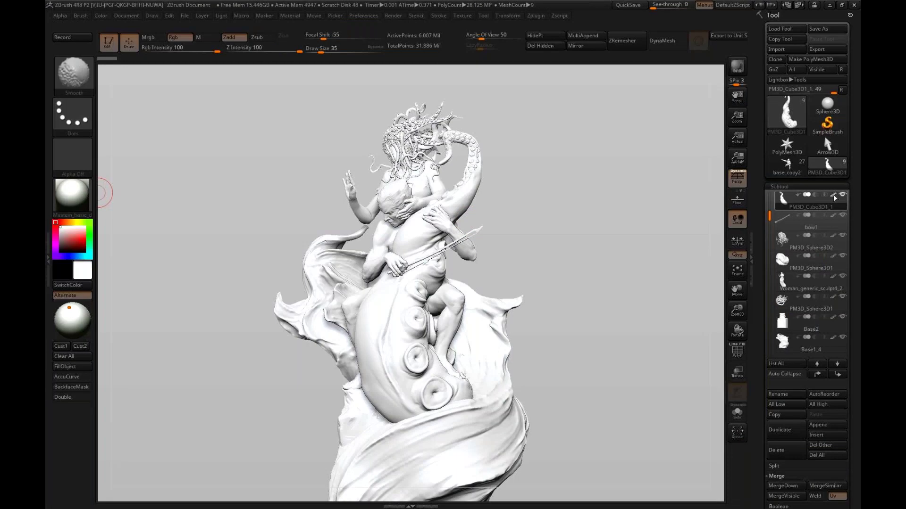
left_click(833, 195, "shift")
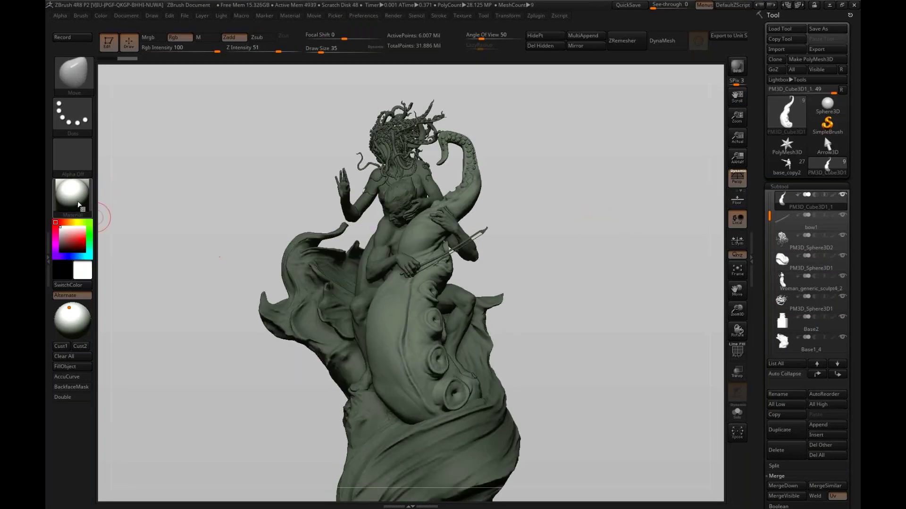
left_click(79, 204)
left_click(165, 415)
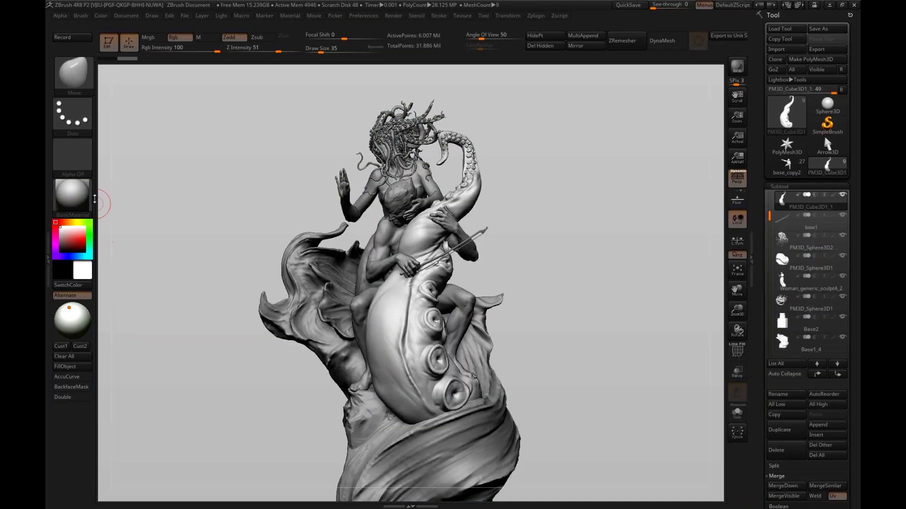
Apply the Mastein_basic_clay_green material to the sculpture and set the colour to light green
left_click(93, 206)
left_click(188, 264)
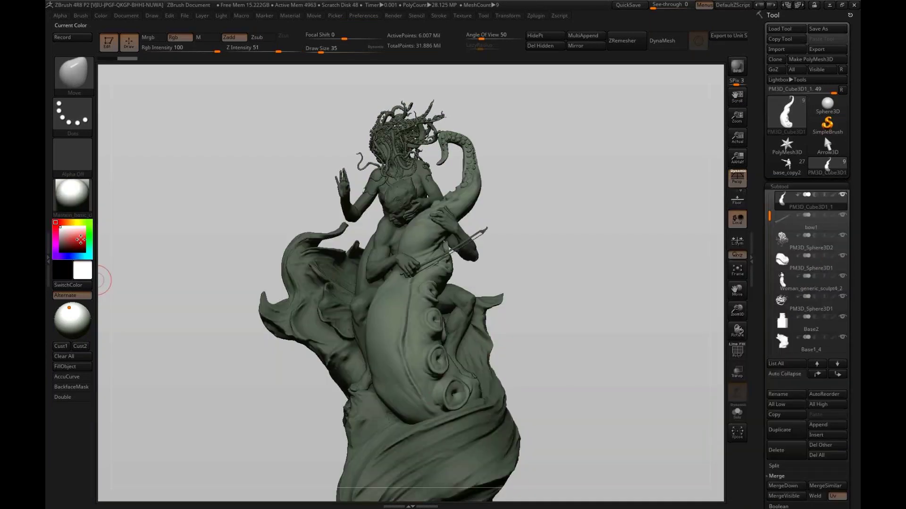
left_click(84, 234)
left_click(89, 232)
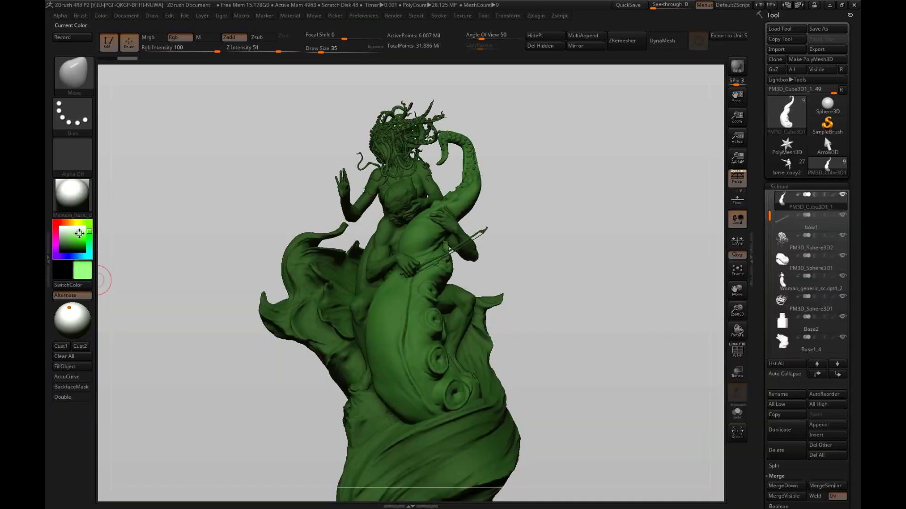
Isolate the seated man's subtool and examine his pose and anatomy from slightly different angles
left_click_drag(530, 245, 521, 242)
left_click(406, 248, "alt")
key("alt+s")
left_click_drag(550, 250, 598, 251, "alt")
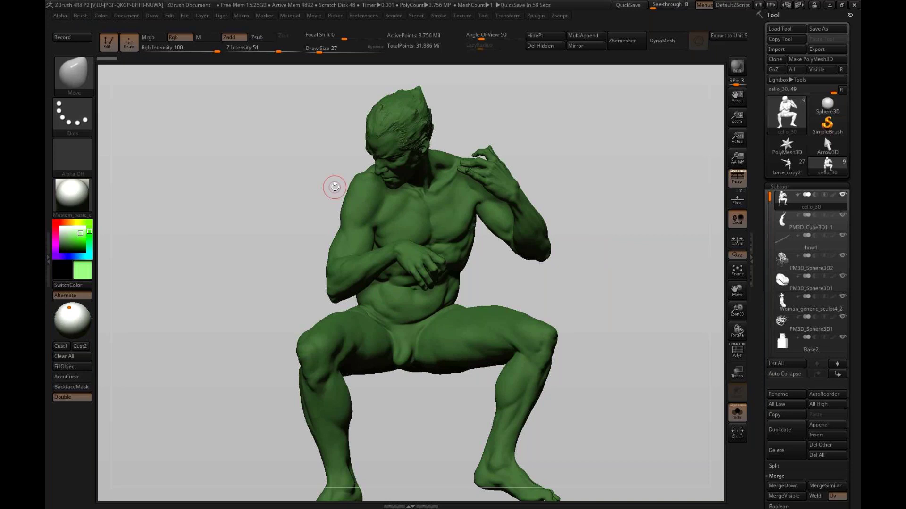
mouse_move(576, 230)
left_mouse_down()
mouse_move(623, 255)
mouse_move(578, 229)
left_mouse_up()
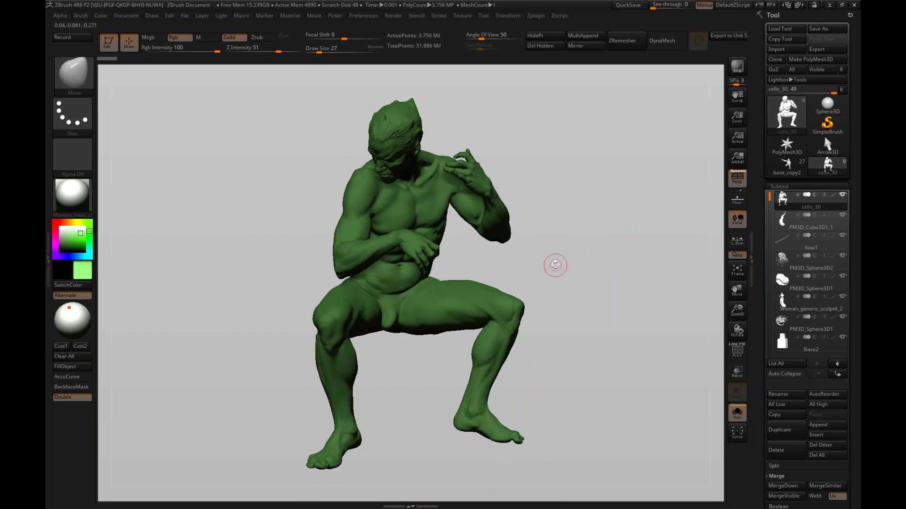
left_click_drag(556, 263, 556, 241)
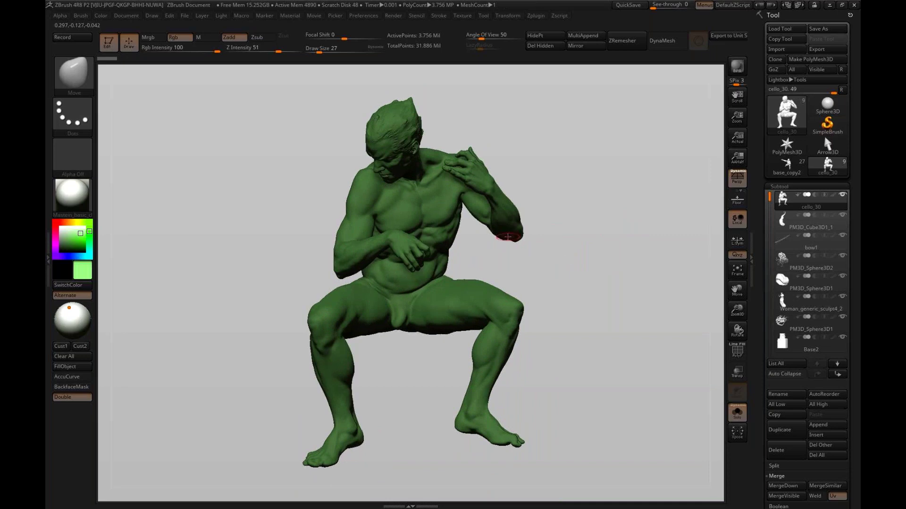
left_click_drag(578, 248, 648, 245)
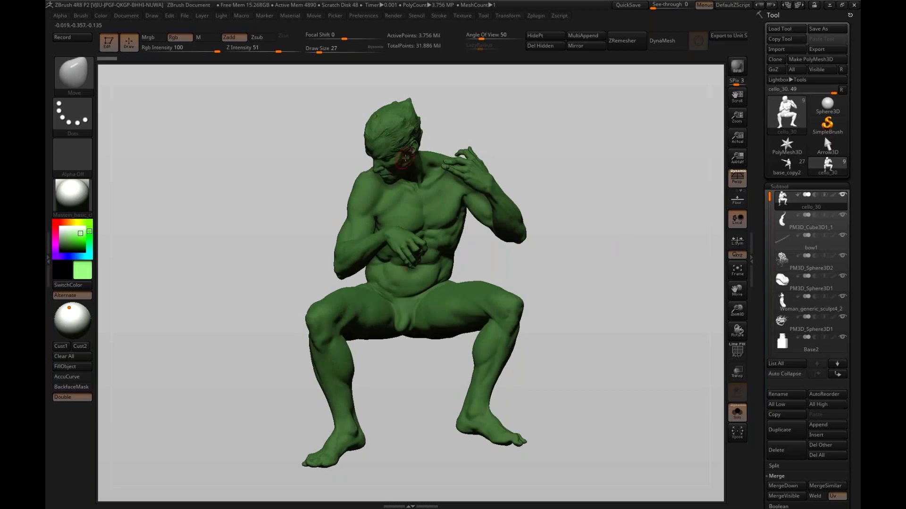
left_click_drag(618, 214, 721, 236)
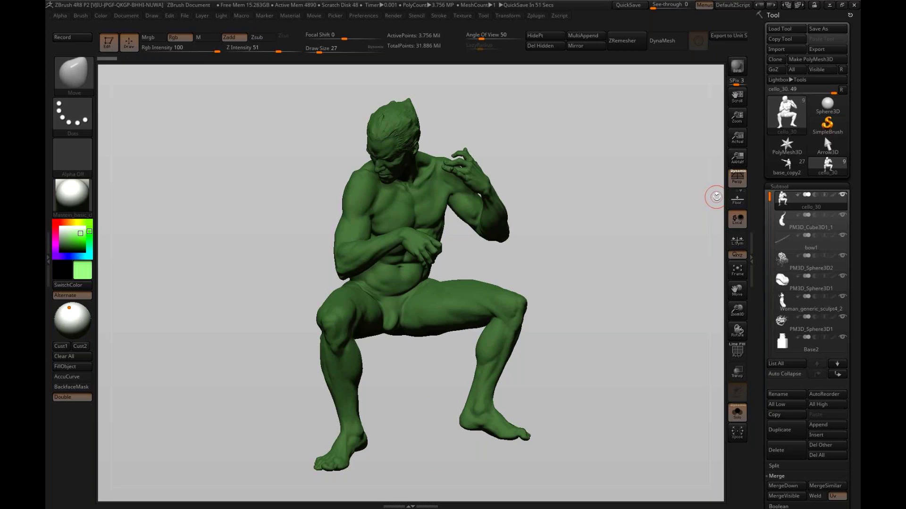
Show all subtools again around the seated man and select the standing woman's subtool
left_click_drag(597, 199, 584, 178)
left_click_drag(584, 177, 583, 203, "alt")
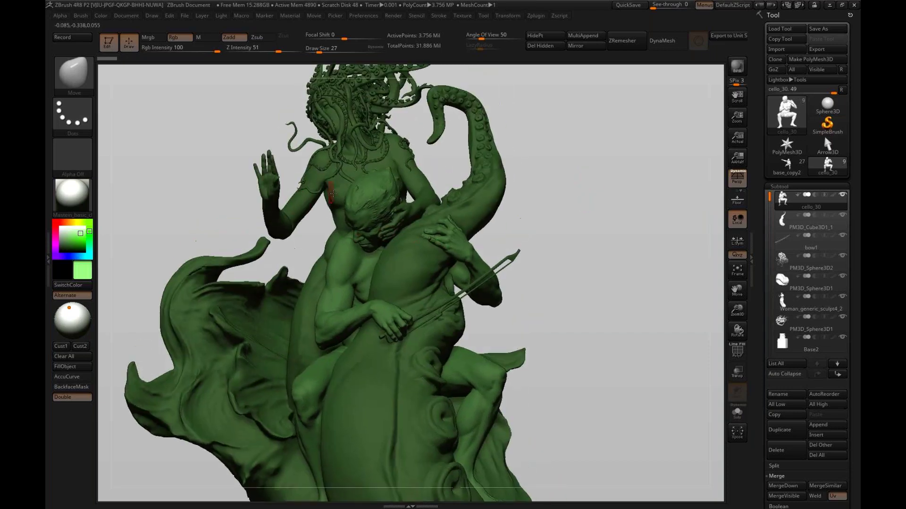
left_click(306, 205, "alt")
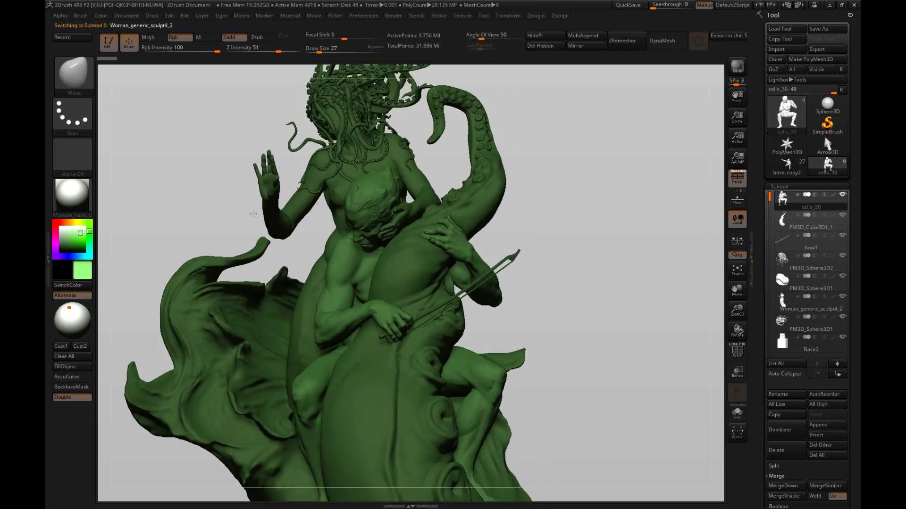
mouse_move(590, 184)
left_mouse_down()
mouse_move(560, 213)
mouse_move(558, 202)
left_mouse_up()
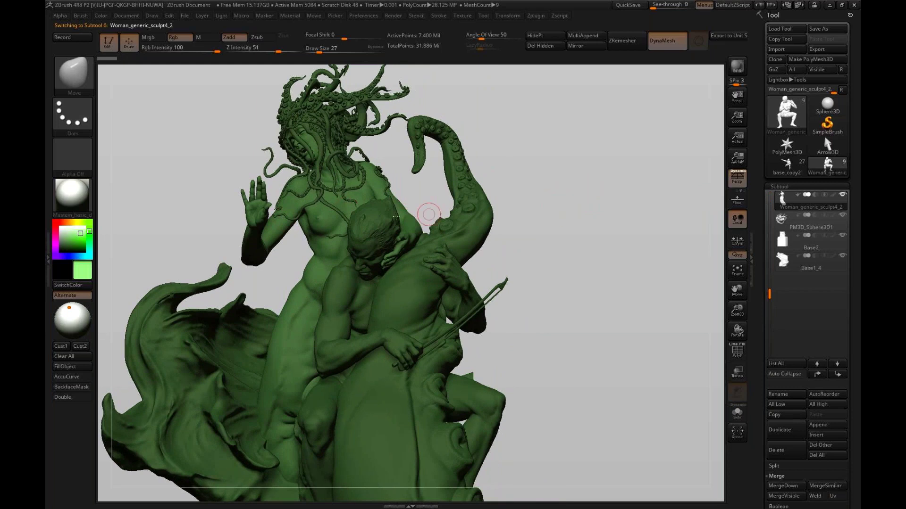
Examine the full sculpture's composition from the front, side and rear, including the figures, tentacle and base
mouse_move(556, 239)
left_mouse_down()
mouse_move(558, 203)
mouse_move(557, 230)
left_mouse_up()
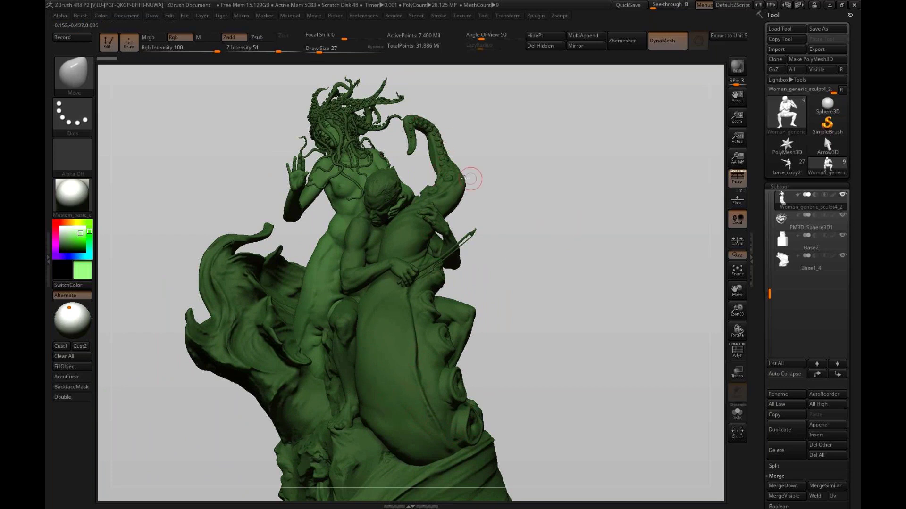
left_click_drag(502, 211, 261, 360)
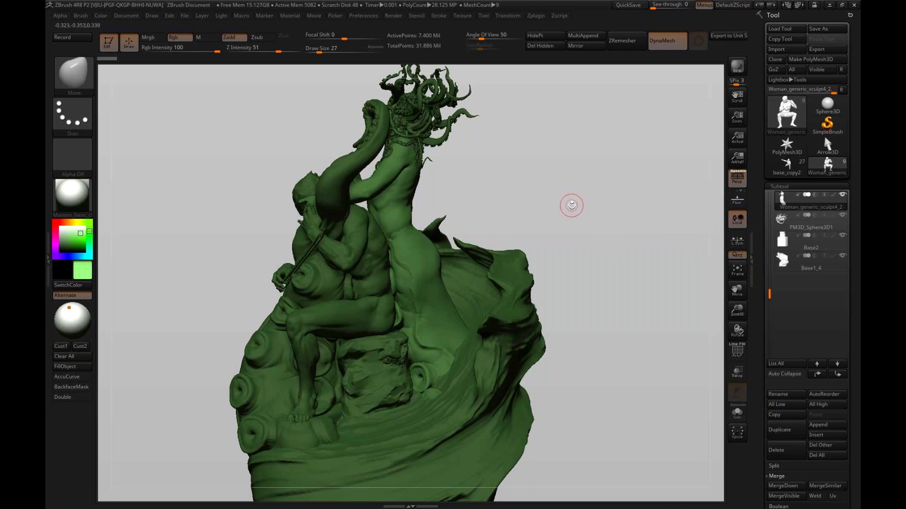
left_click_drag(544, 210, 525, 213)
left_click_drag(593, 201, 593, 195)
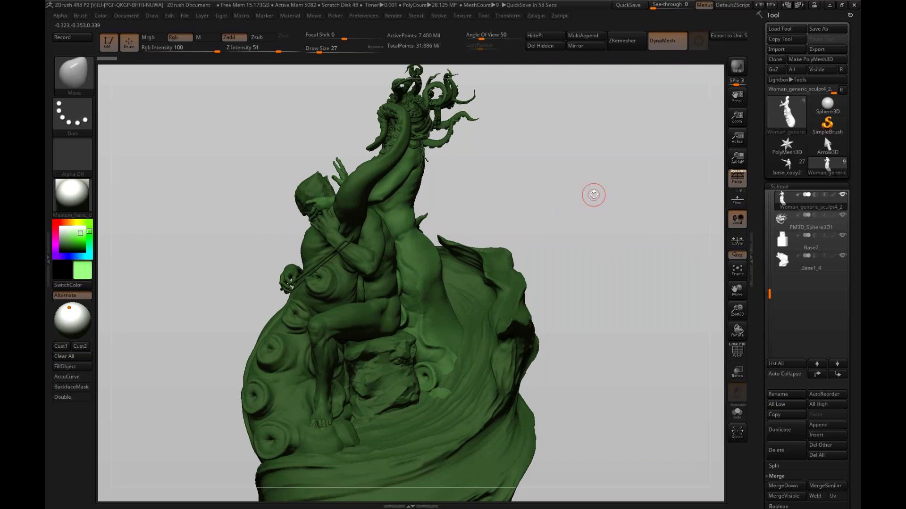
mouse_move(546, 196)
left_mouse_down()
mouse_move(533, 193)
mouse_move(556, 190)
left_mouse_up()
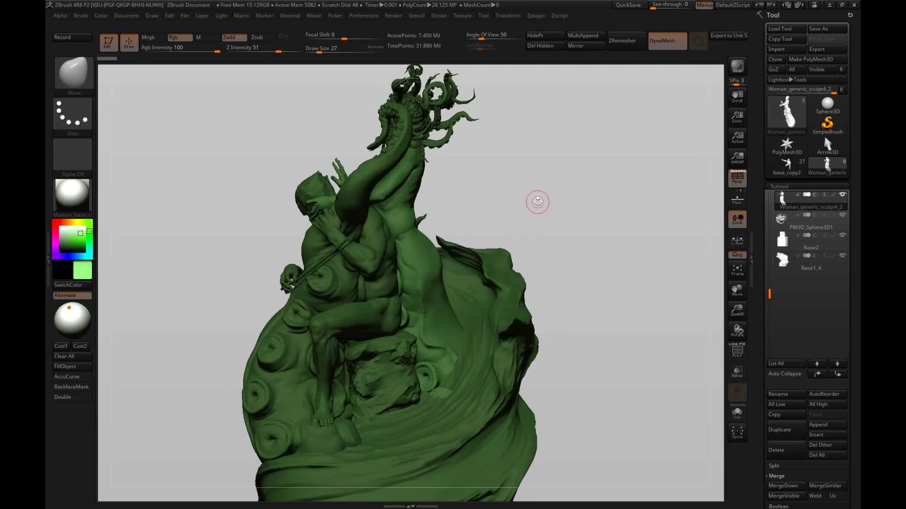
mouse_move(542, 204)
left_mouse_down()
mouse_move(567, 206)
mouse_move(530, 211)
mouse_move(560, 234)
mouse_move(552, 196)
left_mouse_up()
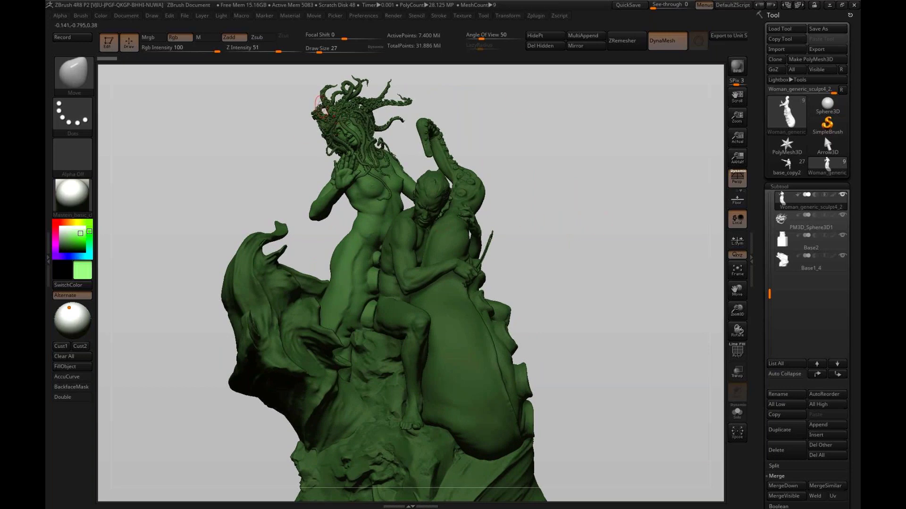
left_click_drag(516, 97, 541, 170)
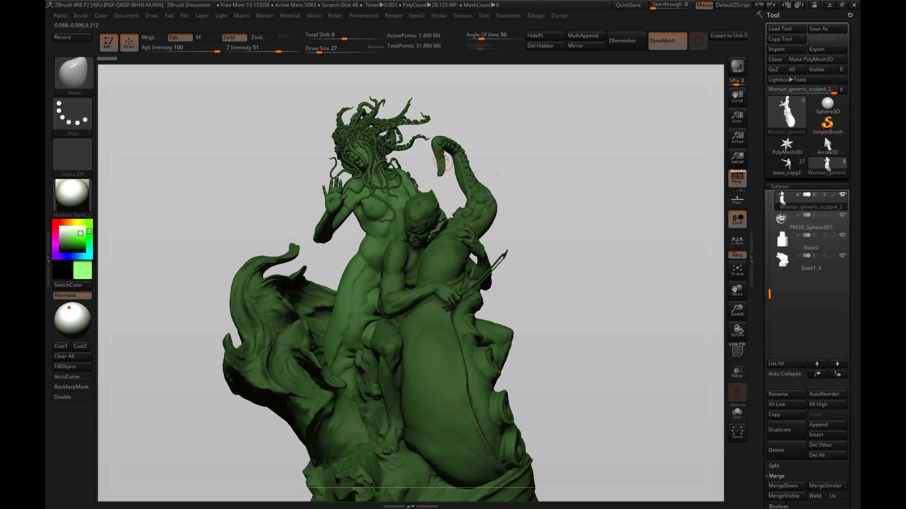
left_click_drag(574, 232, 547, 225)
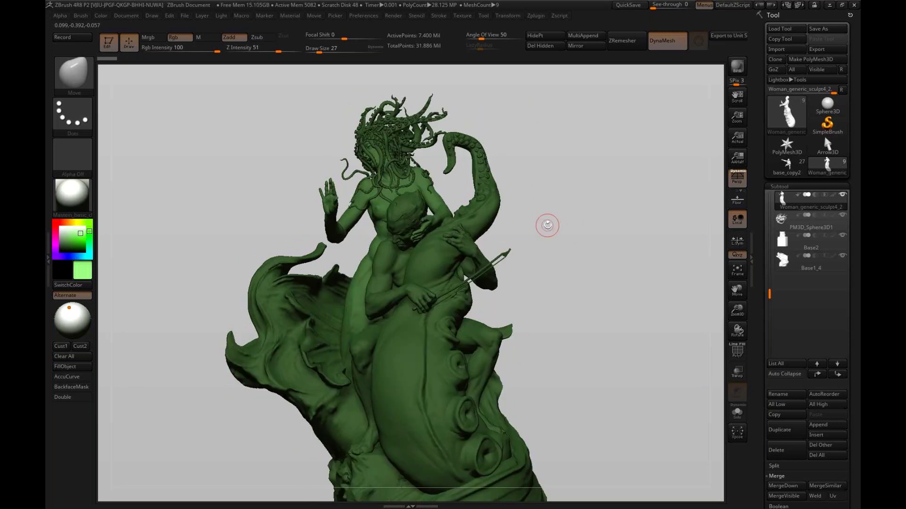
mouse_move(560, 288)
left_mouse_down()
mouse_move(564, 254)
mouse_move(560, 263)
mouse_move(559, 251)
mouse_move(512, 220)
left_mouse_up()
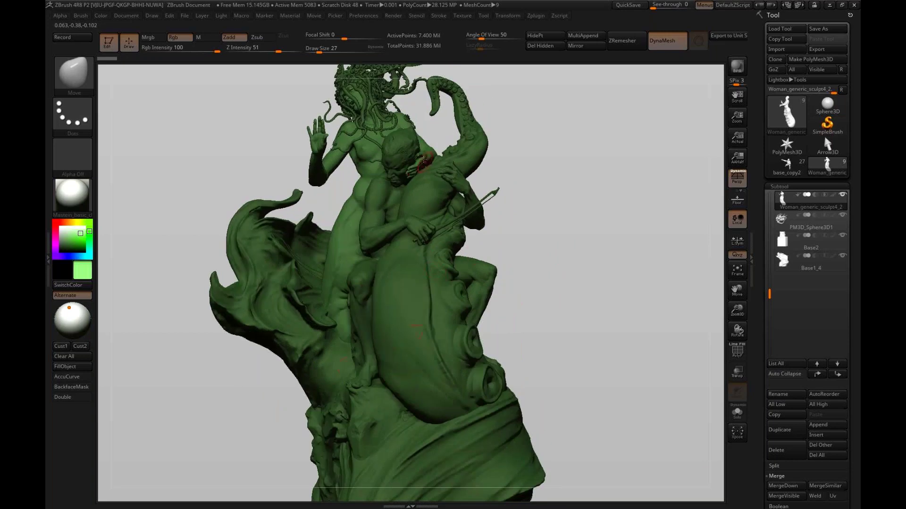
left_click_drag(590, 174, 325, 90)
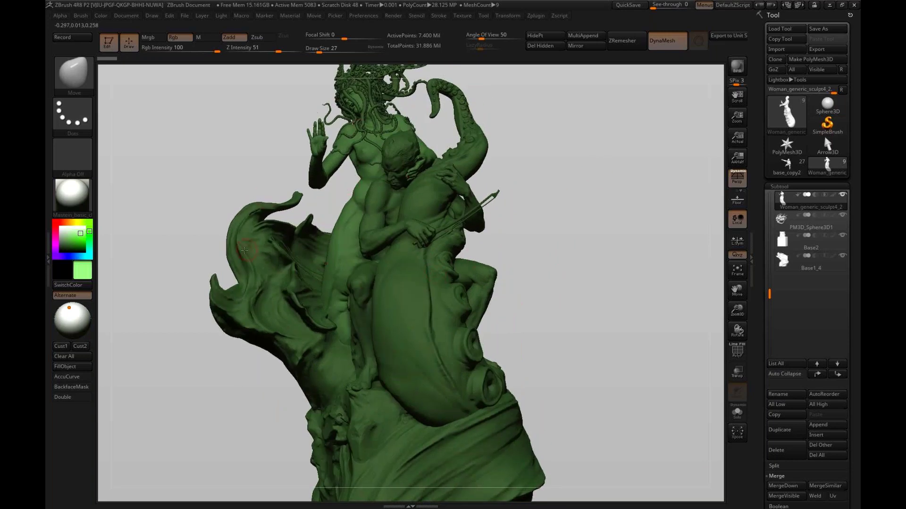